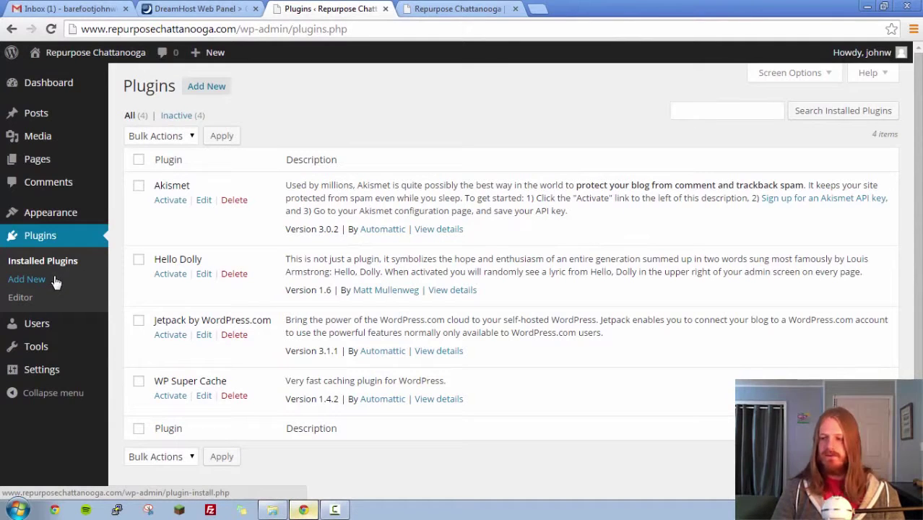
Look at the plugin code editor and the user management section of the site's administration area.
left_click(23, 299)
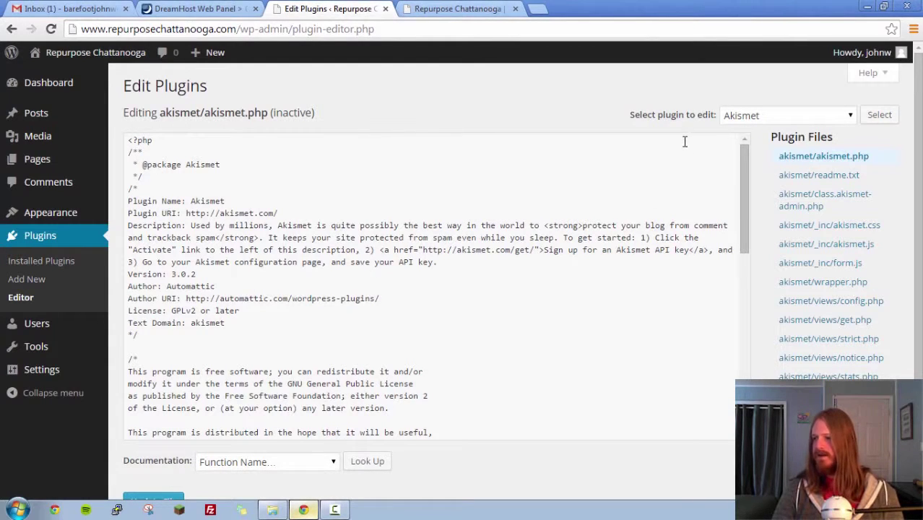
left_click(34, 323)
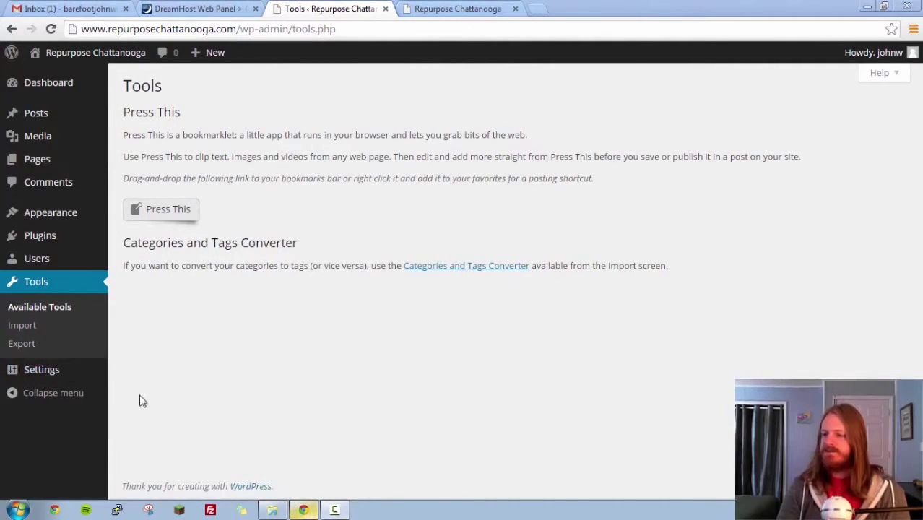
Open the general settings and clear the site's tagline.
left_click(47, 372)
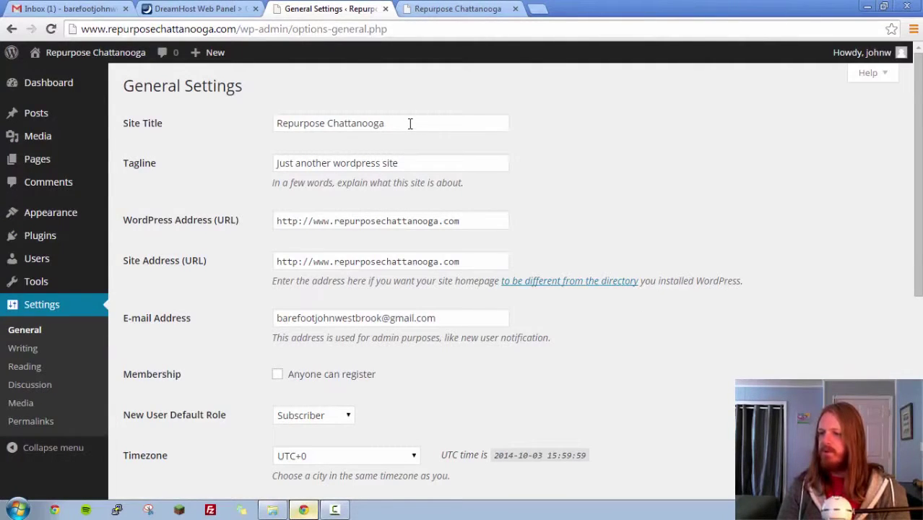
left_click_drag(410, 123, 259, 118)
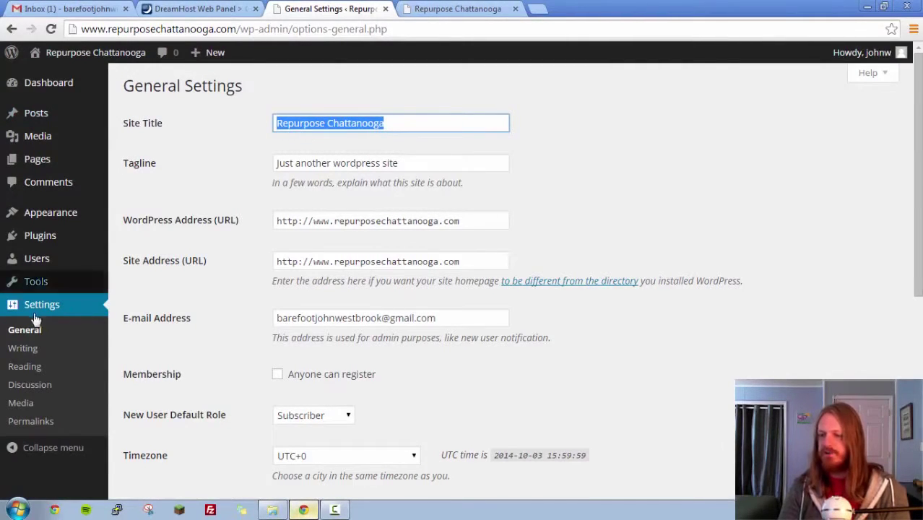
left_click(423, 125)
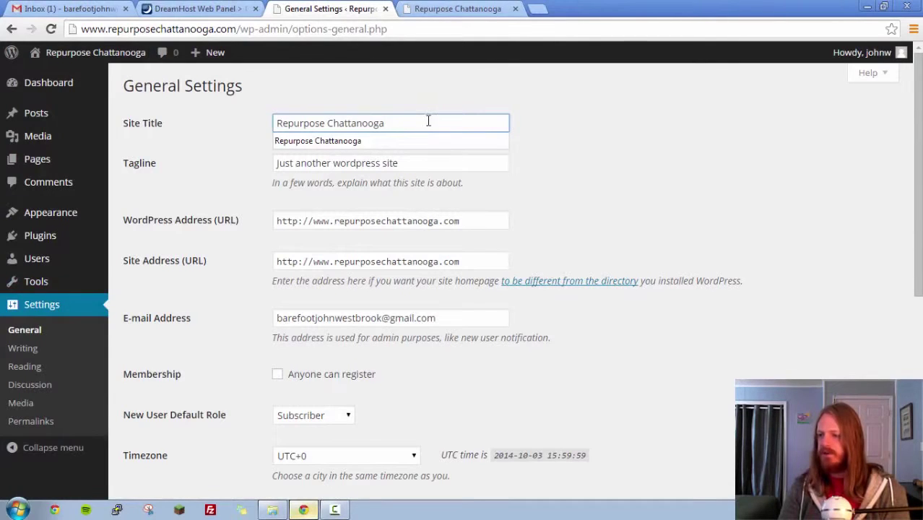
left_click(572, 154)
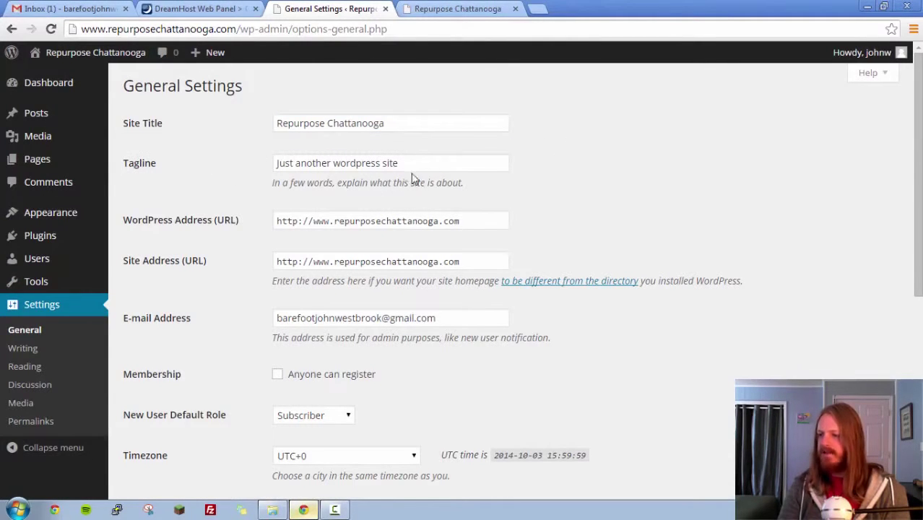
left_click(416, 163)
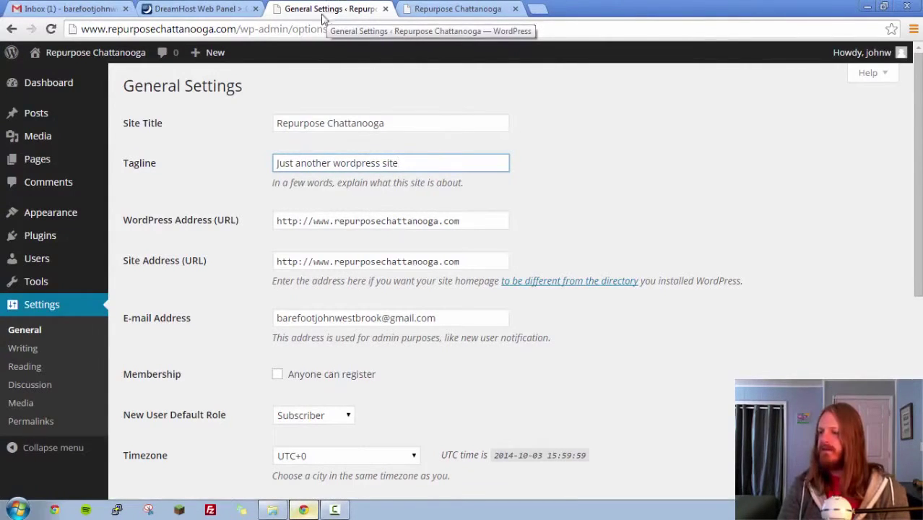
left_click(414, 162)
left_click_drag(415, 160, 253, 156)
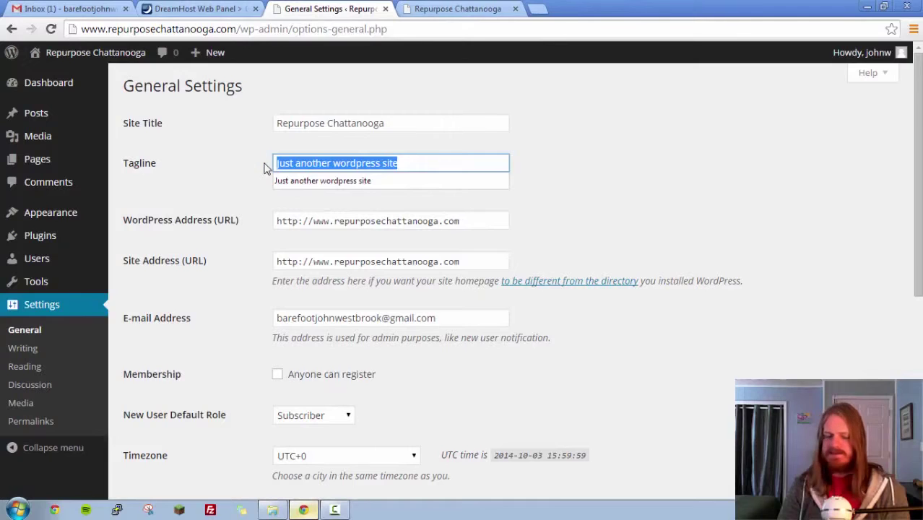
key("BackSpace")
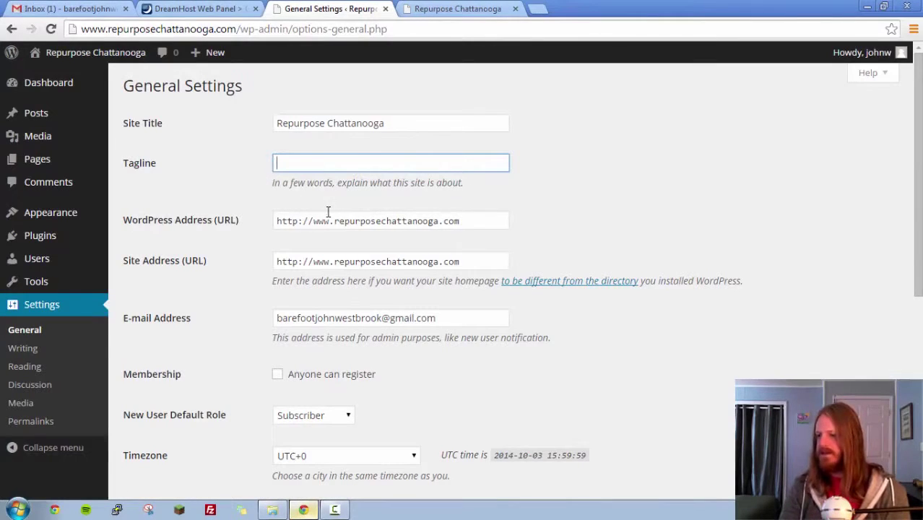
Compare the site title and tagline fields with the live site's header, and return to the general settings.
left_click(421, 122)
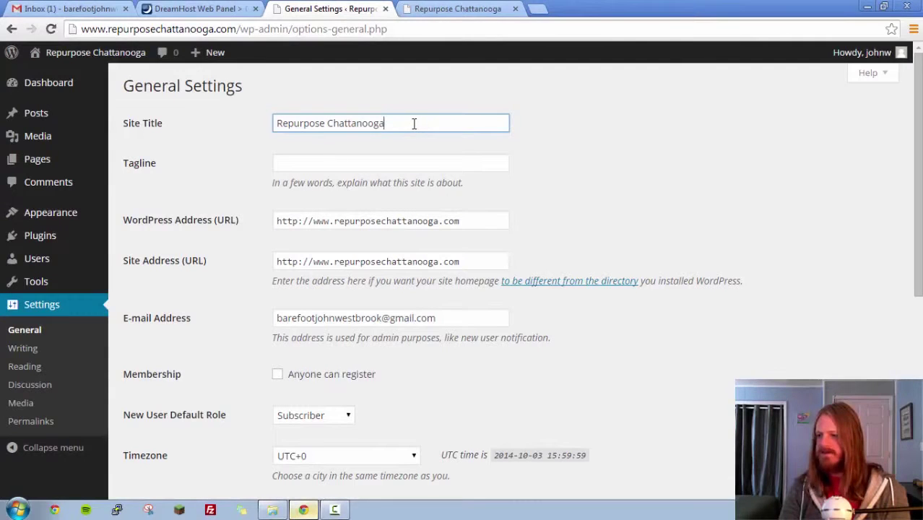
left_click(362, 163)
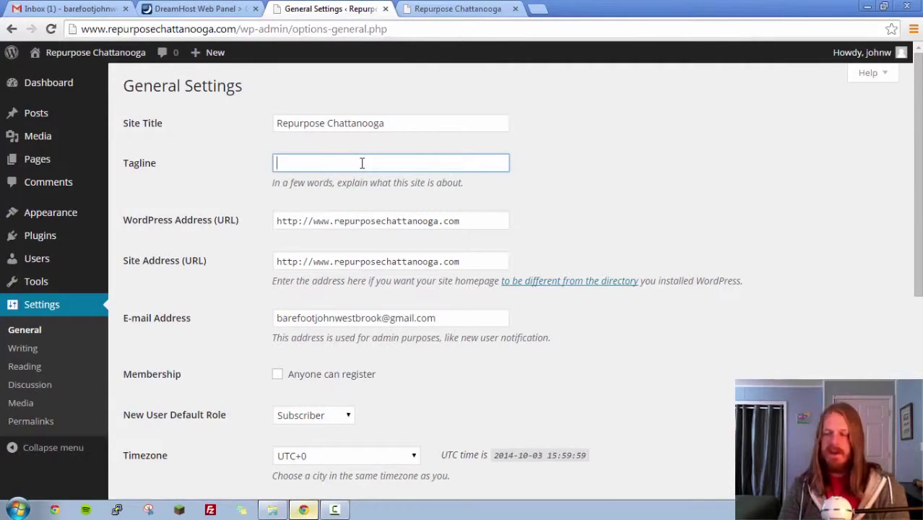
left_click(452, 8)
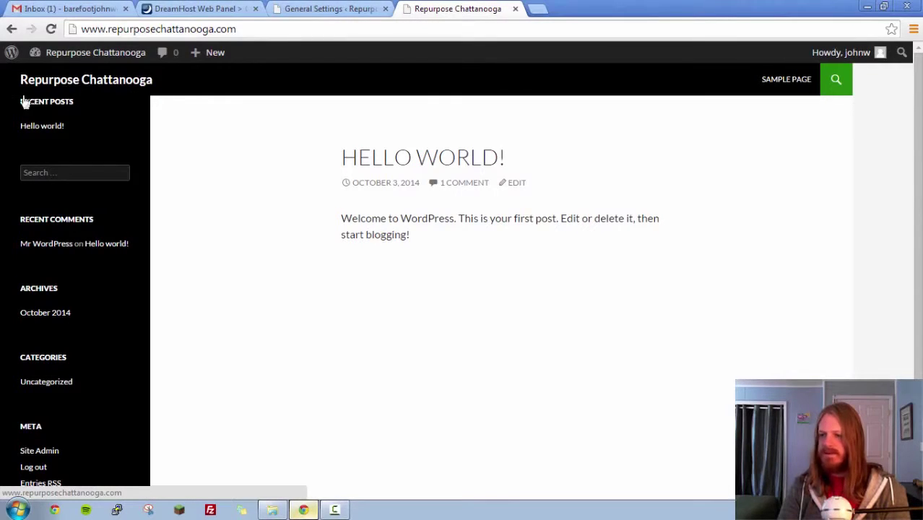
left_click(324, 13)
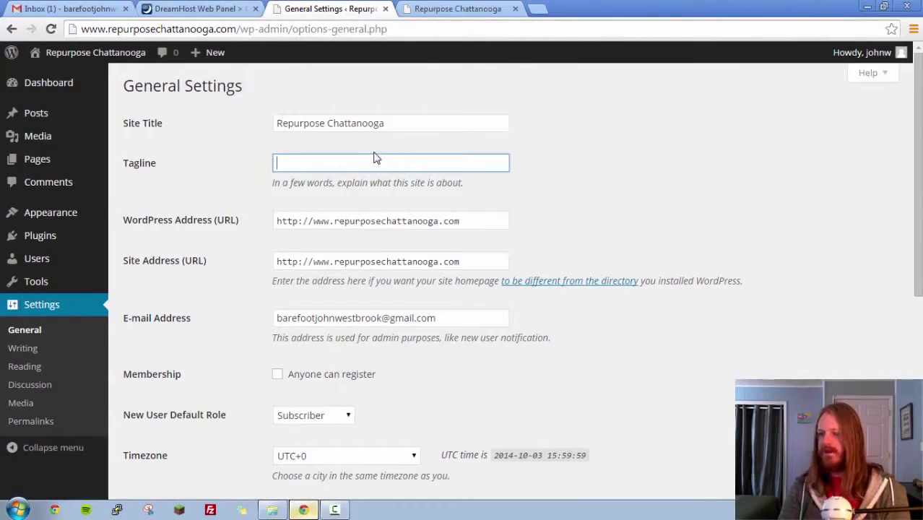
Review the site addresses, admin e-mail, membership and date and time formats, and save the general settings.
left_click(485, 222)
left_click(481, 260)
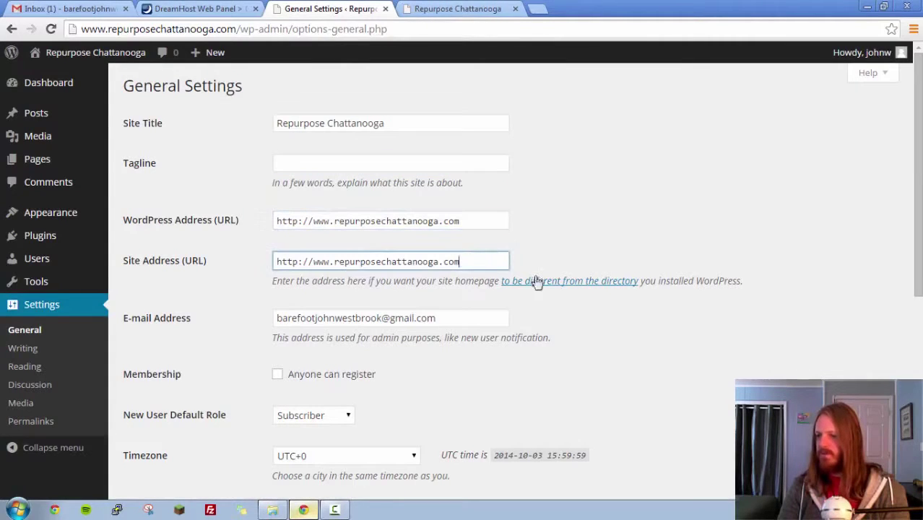
scroll(609, 251, "down", 1)
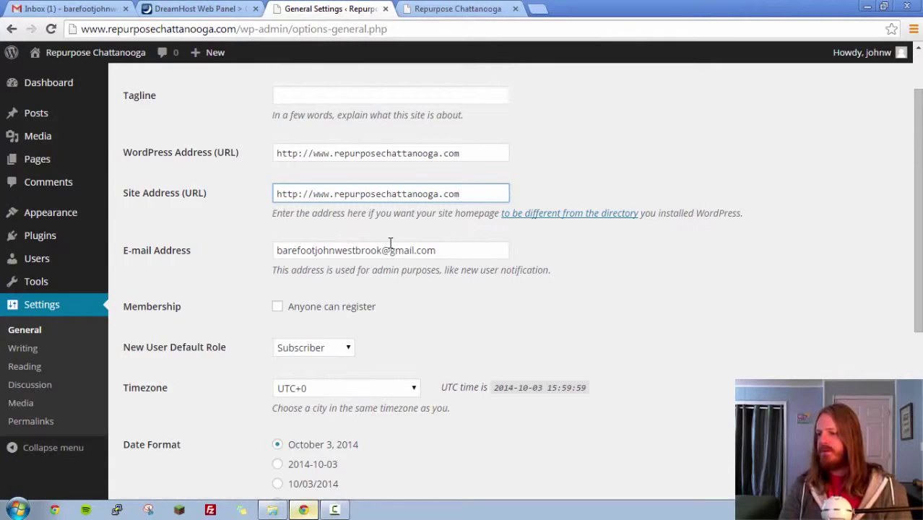
scroll(527, 264, "down", 1)
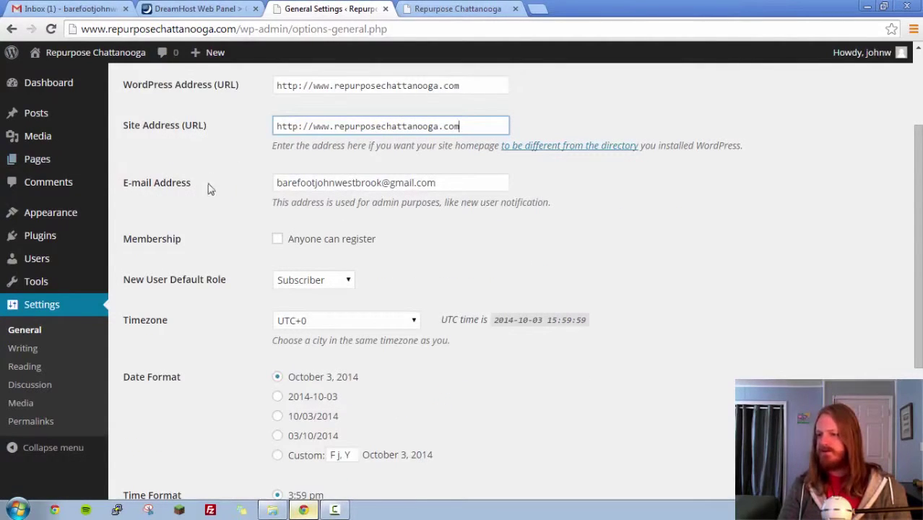
left_click(486, 181)
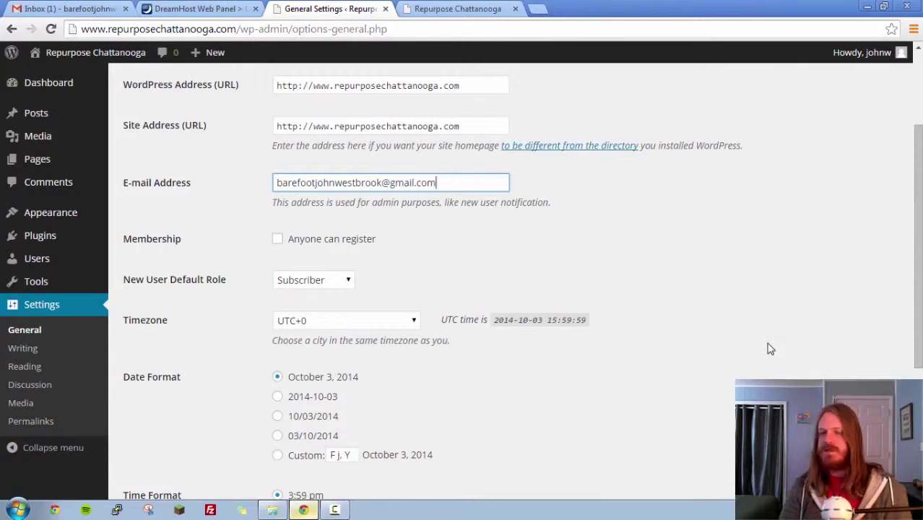
scroll(630, 305, "down", 2)
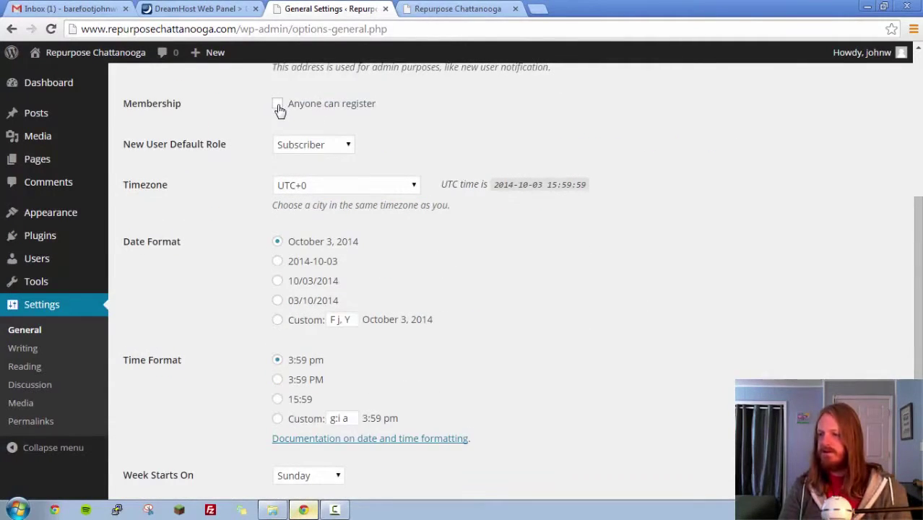
scroll(715, 278, "down", 2)
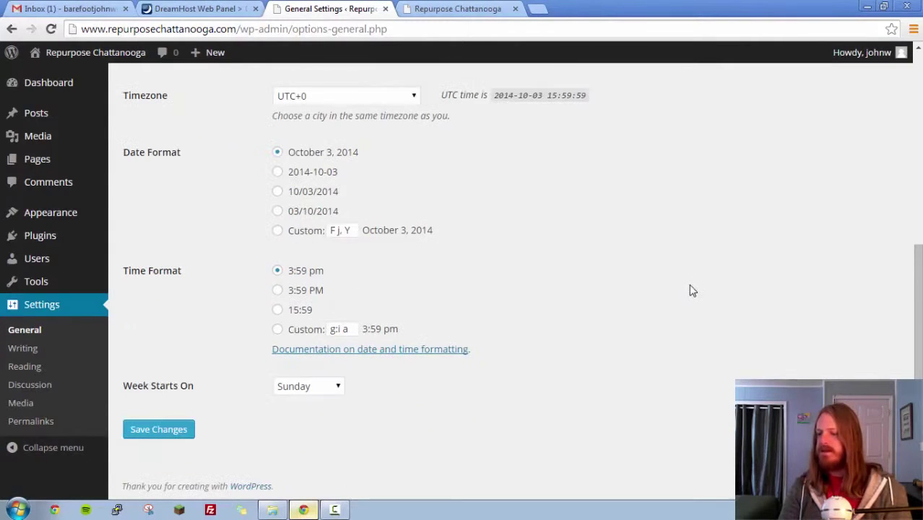
left_click(179, 426)
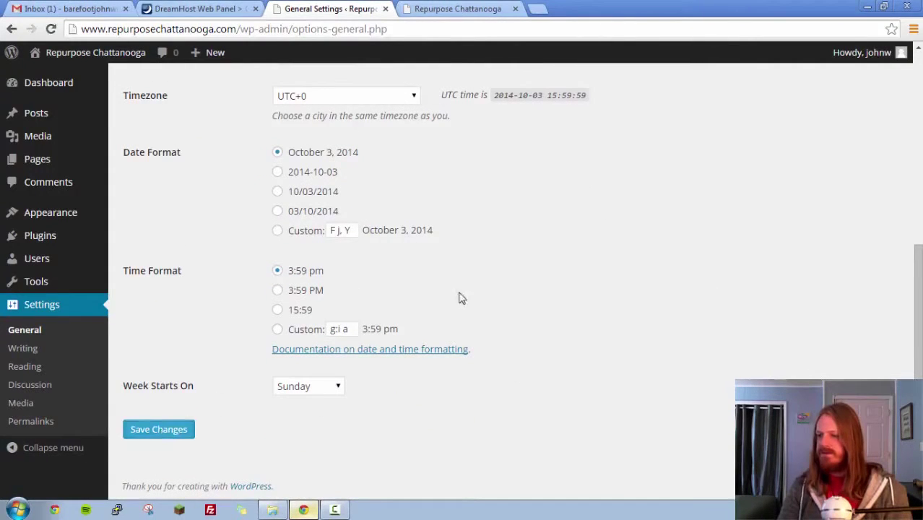
scroll(241, 309, "down", 3)
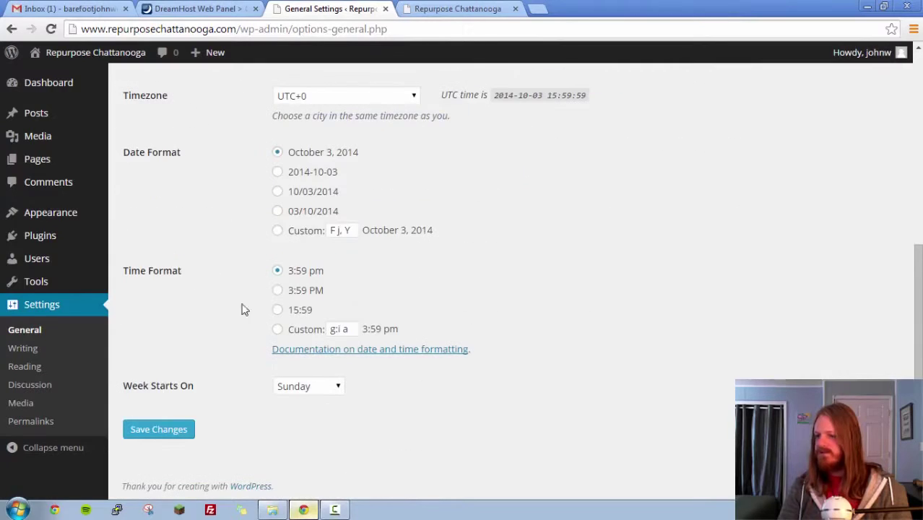
left_click(158, 432)
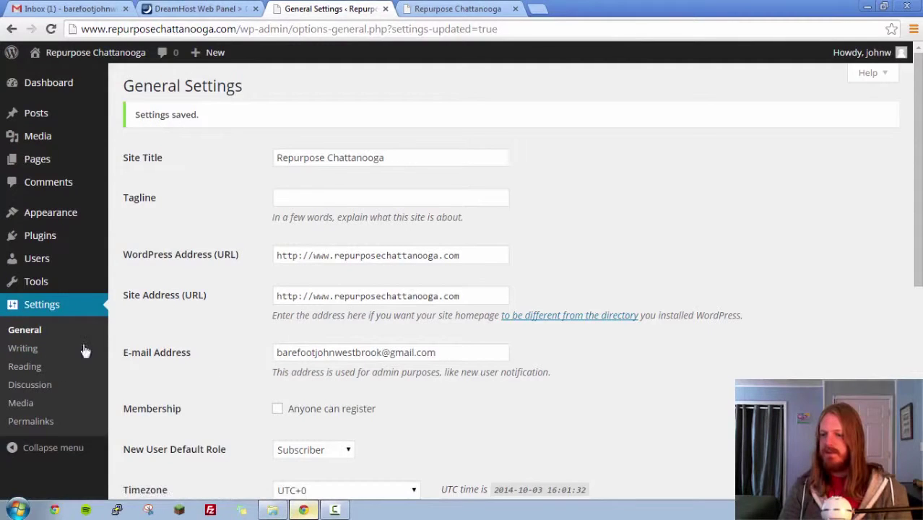
Examine the writing settings, including the default post category, post via e-mail and update services.
left_click(31, 352)
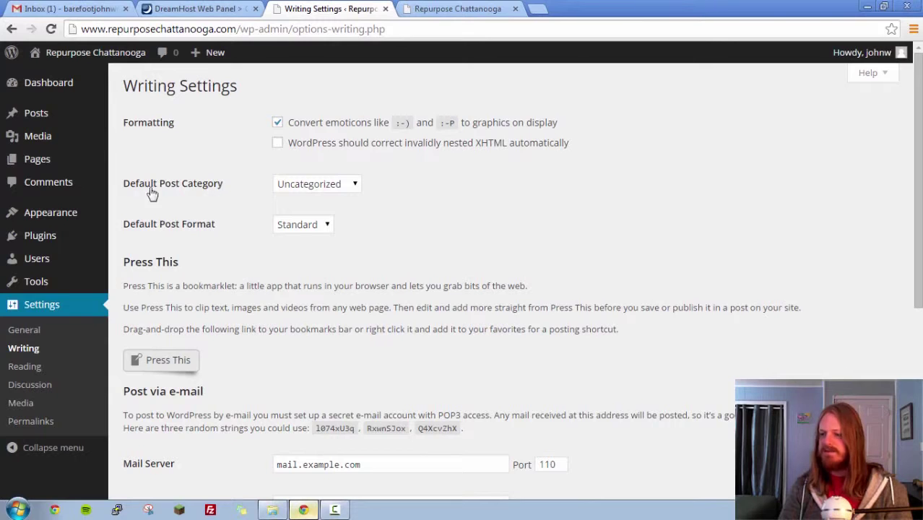
scroll(485, 211, "down", 5)
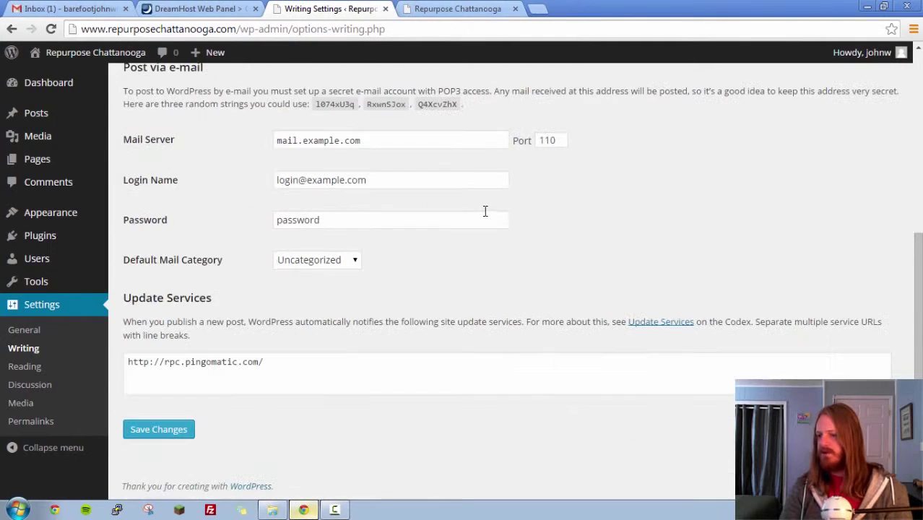
scroll(488, 214, "up", 2)
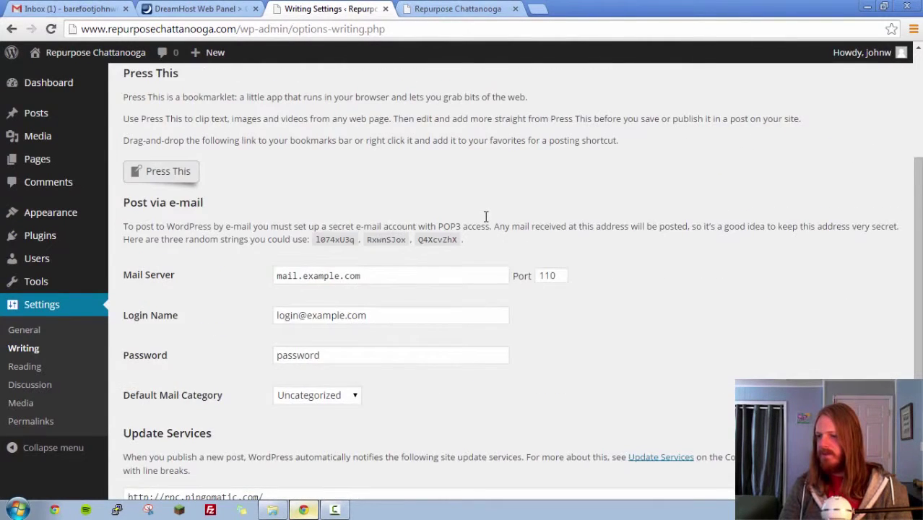
scroll(485, 215, "down", 2)
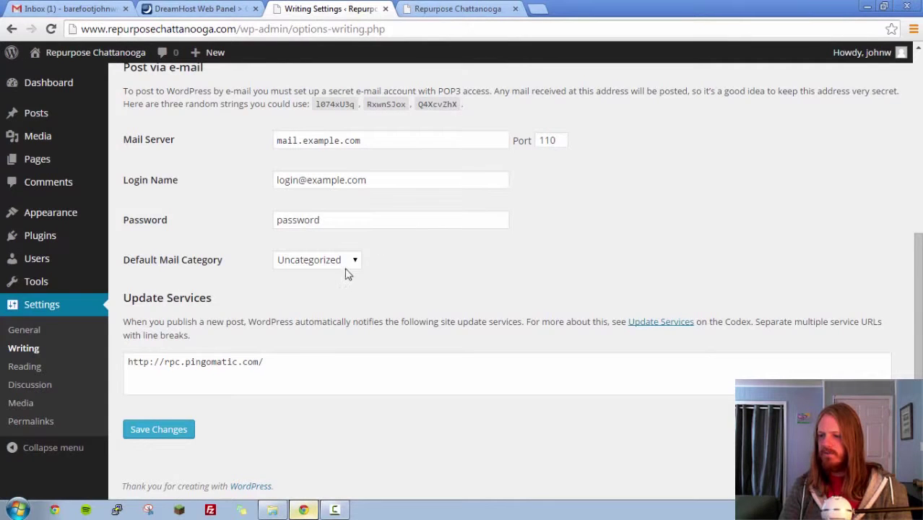
scroll(412, 144, "up", 1)
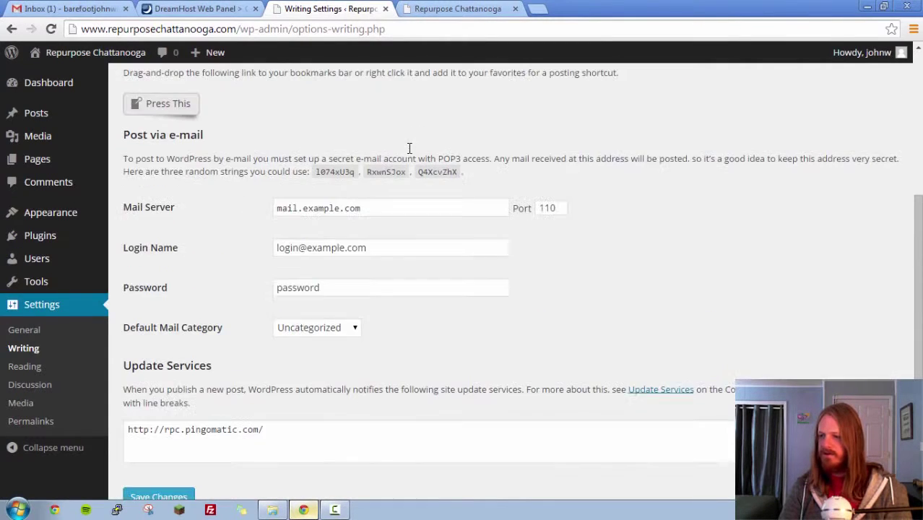
scroll(405, 155, "up", 4)
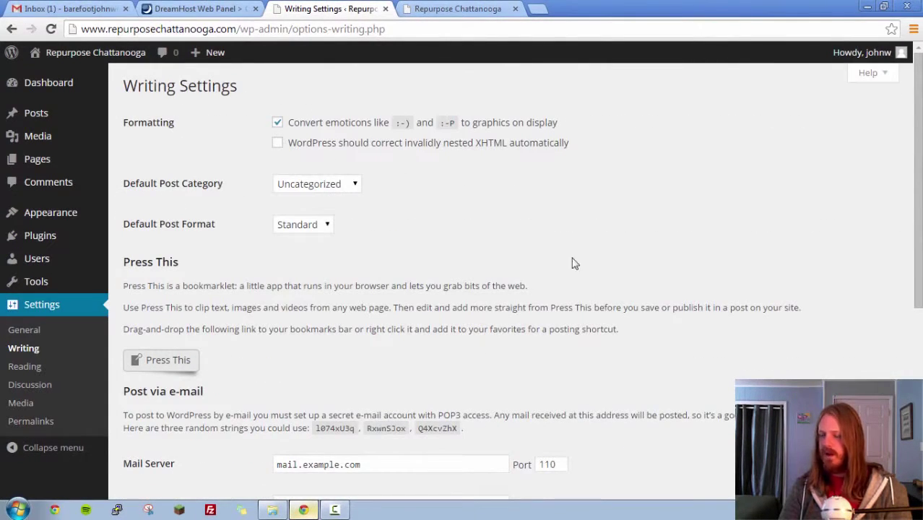
In the reading settings, make the front page display the static page Sample Page and save the change.
left_click(29, 369)
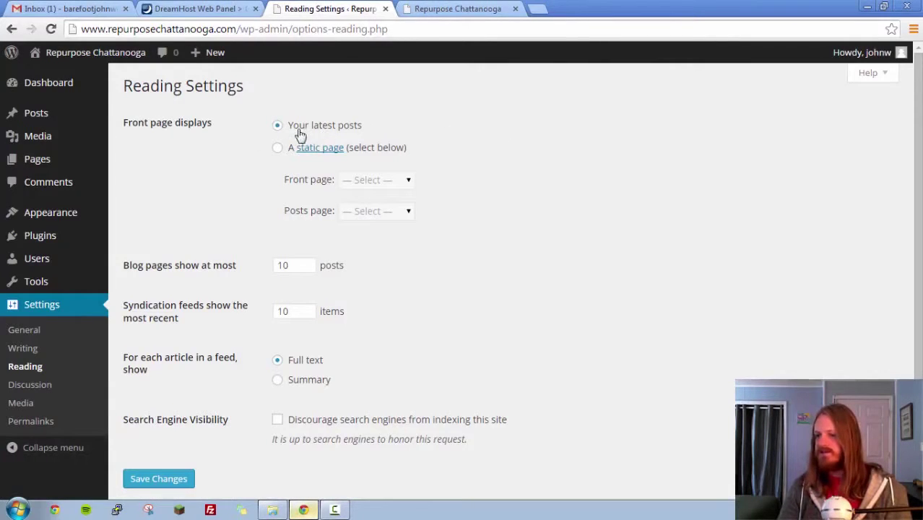
left_click(446, 9)
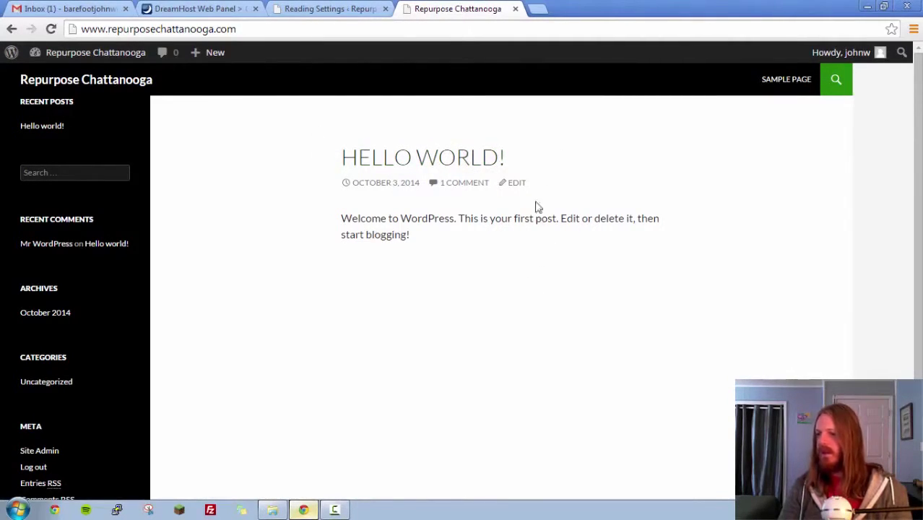
left_click(322, 8)
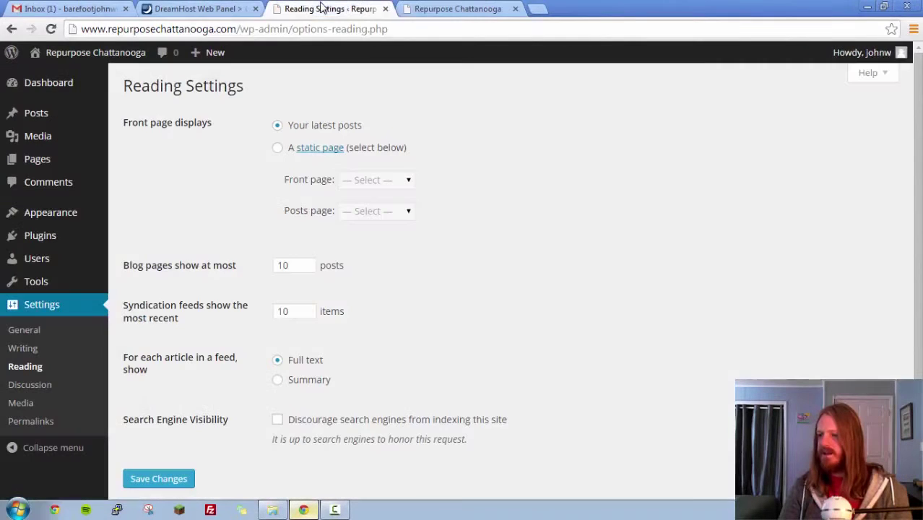
left_click(278, 149)
left_click(403, 180)
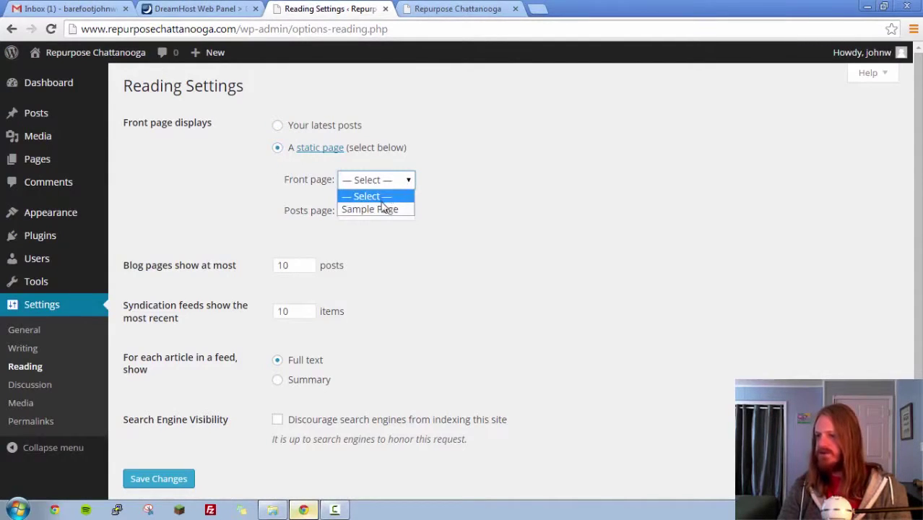
left_click(382, 209)
scroll(620, 351, "down", 1)
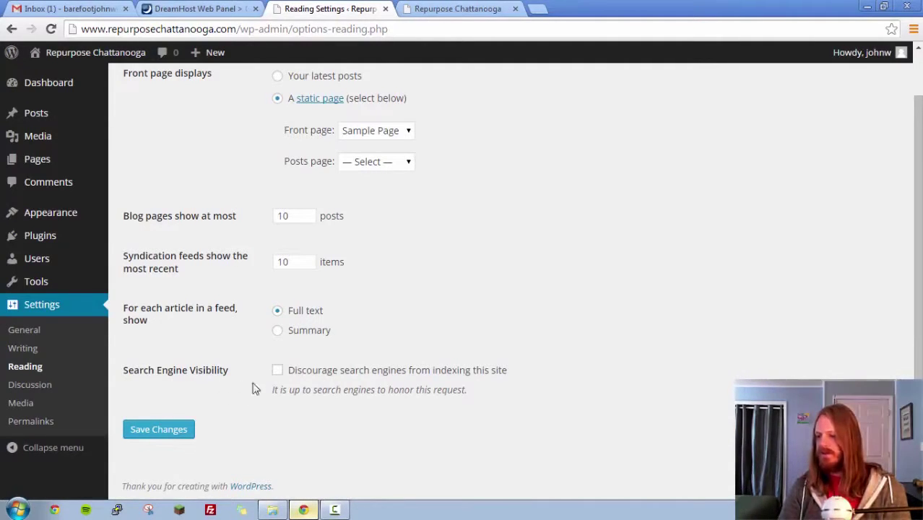
left_click(163, 430)
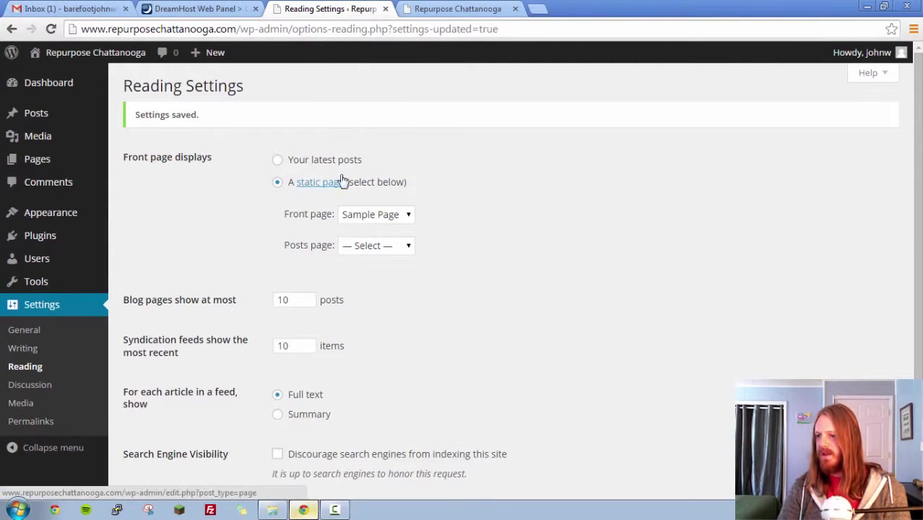
Reload the live site's home page to check the new front page.
left_click(433, 8)
left_click(51, 29)
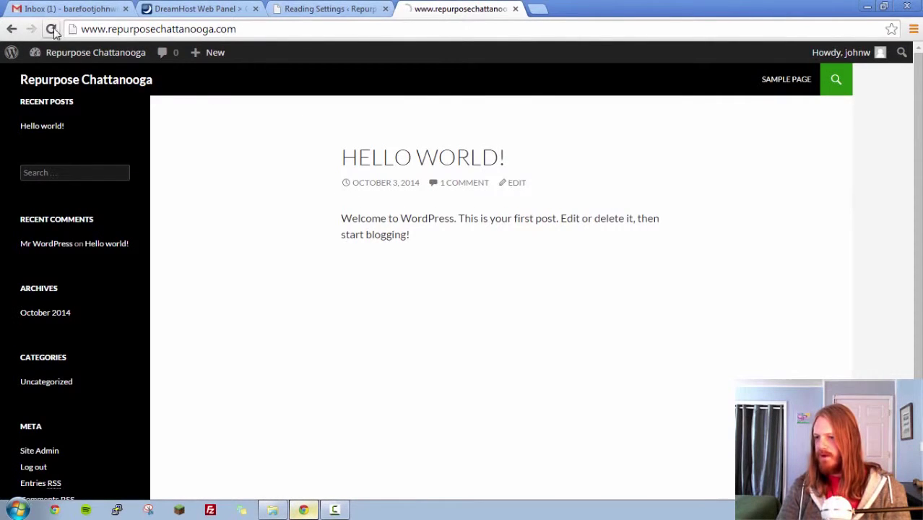
Look over the Sample Page content on the live front page and return to the site's settings.
scroll(578, 267, "down", 2)
scroll(599, 291, "up", 2)
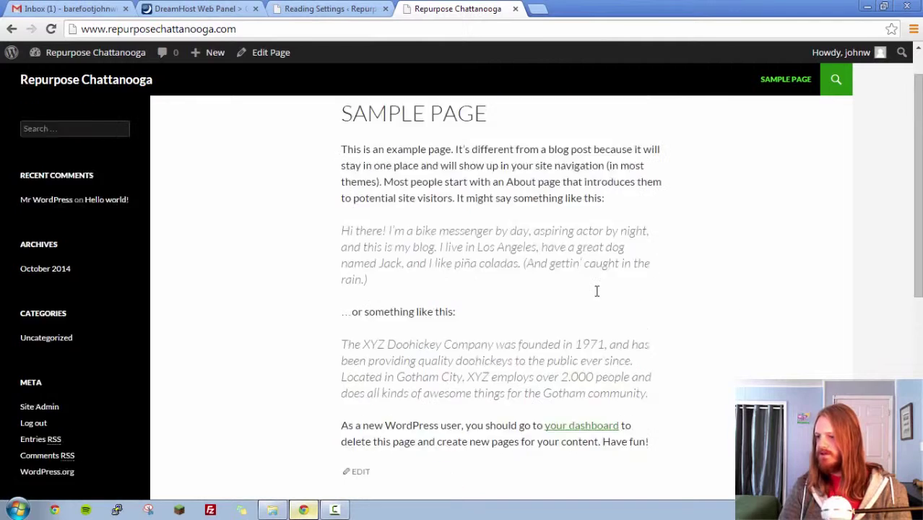
left_click(338, 9)
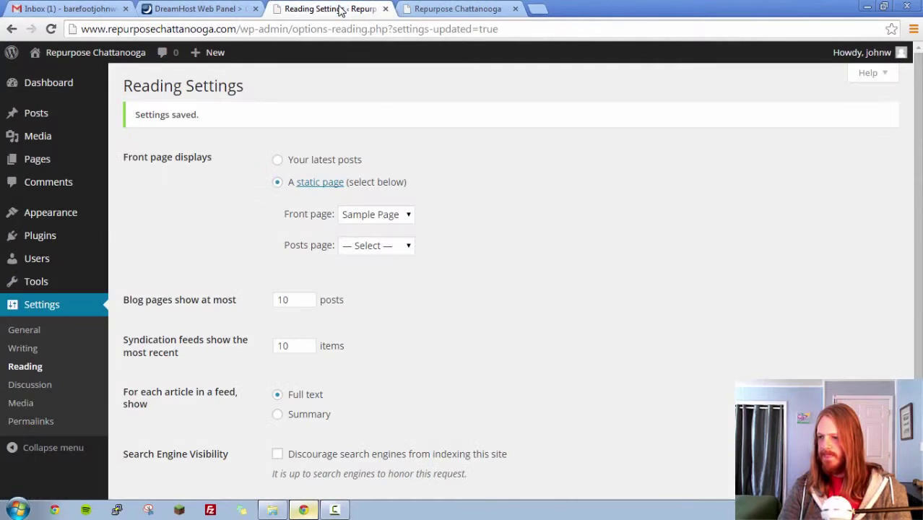
Examine the discussion settings, including default article options, comment rules, notifications, moderation and avatars.
left_click(29, 384)
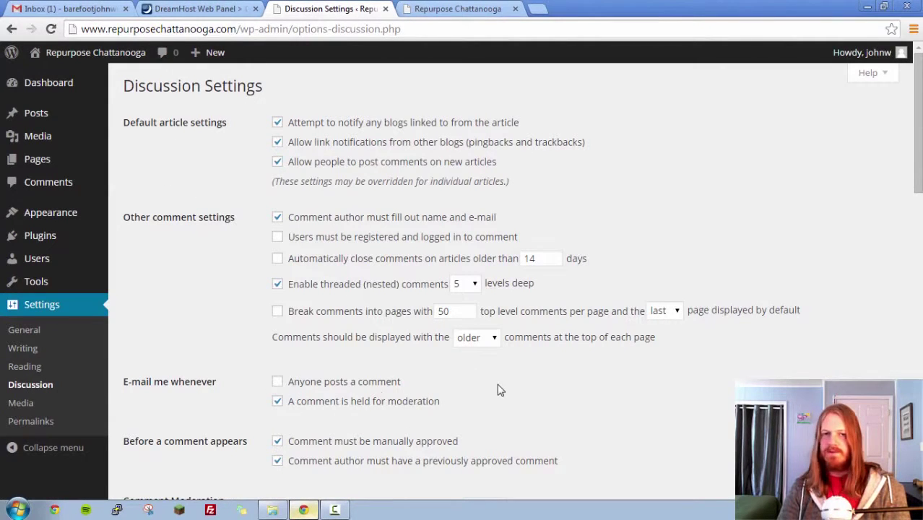
scroll(498, 390, "down", 3)
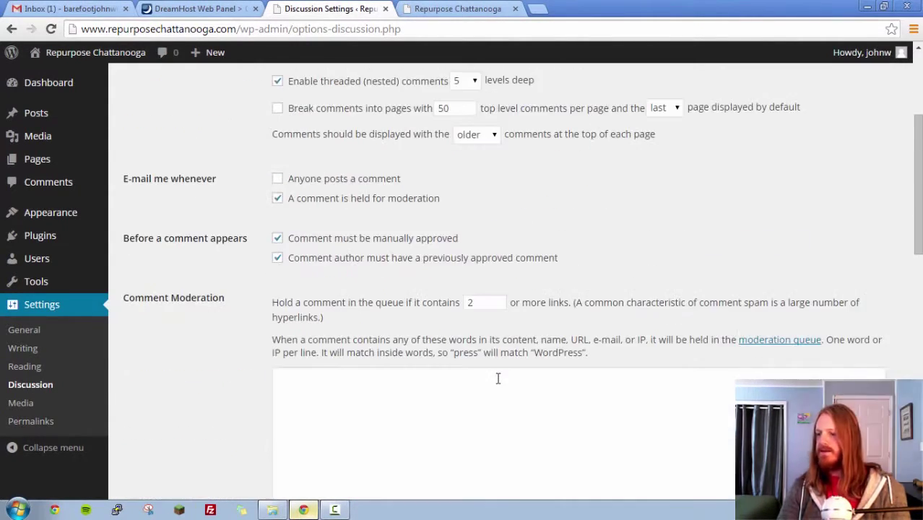
scroll(498, 379, "down", 12)
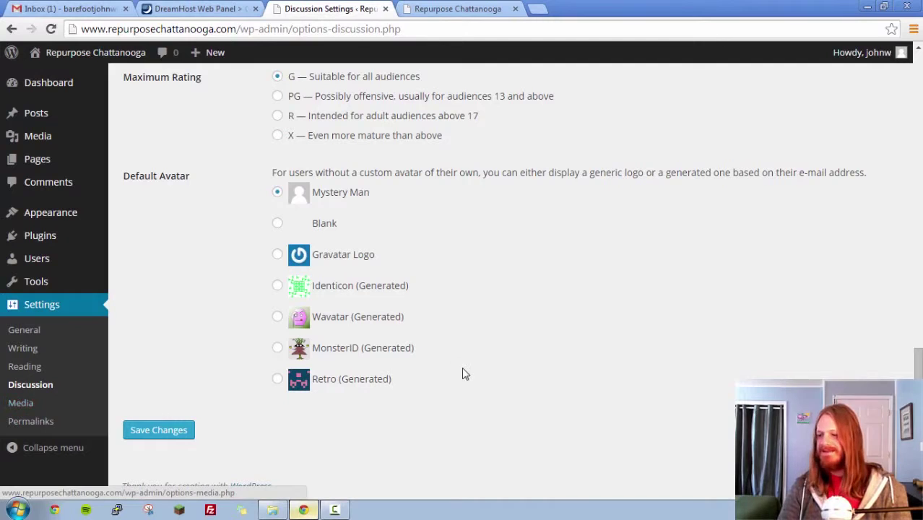
scroll(464, 373, "up", 15)
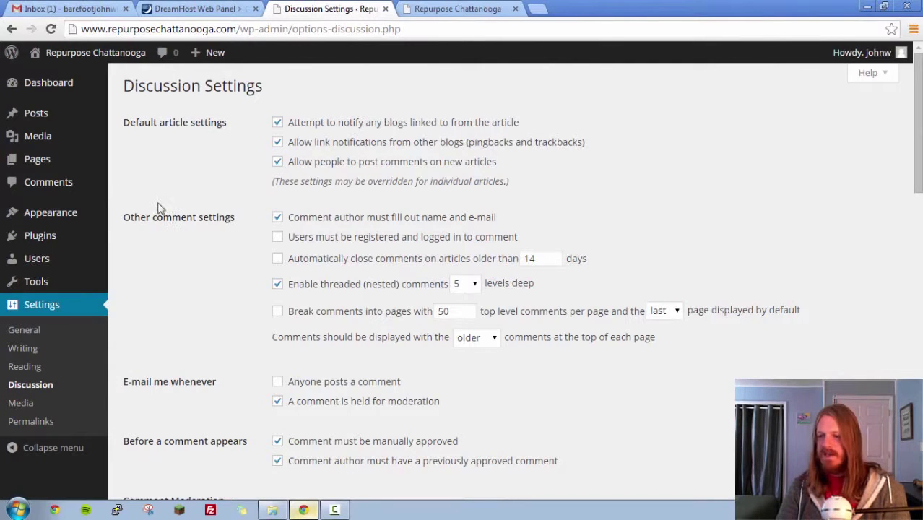
mouse_move(99, 167)
mouse_move(50, 124)
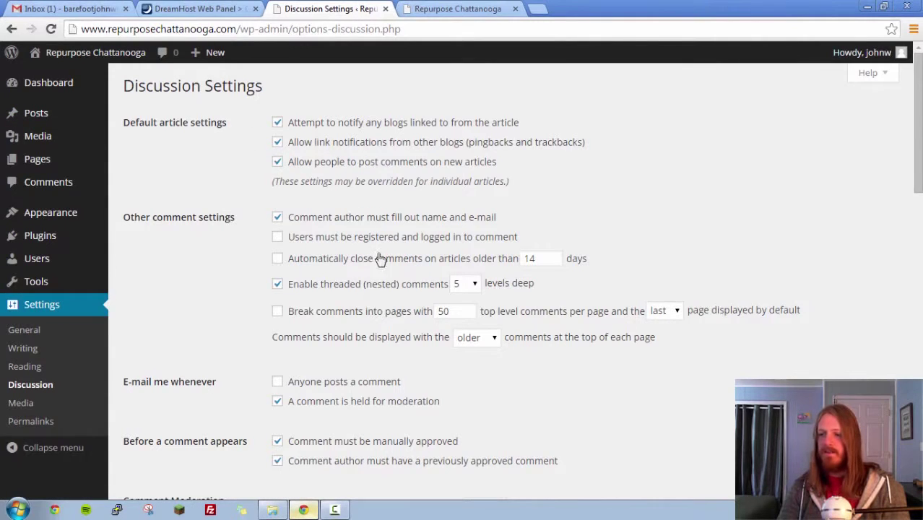
scroll(426, 286, "down", 2)
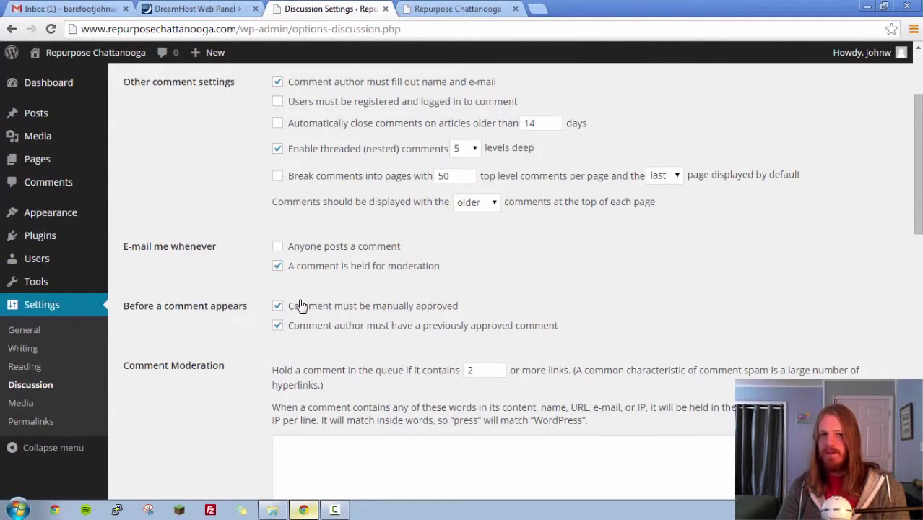
scroll(302, 306, "up", 2)
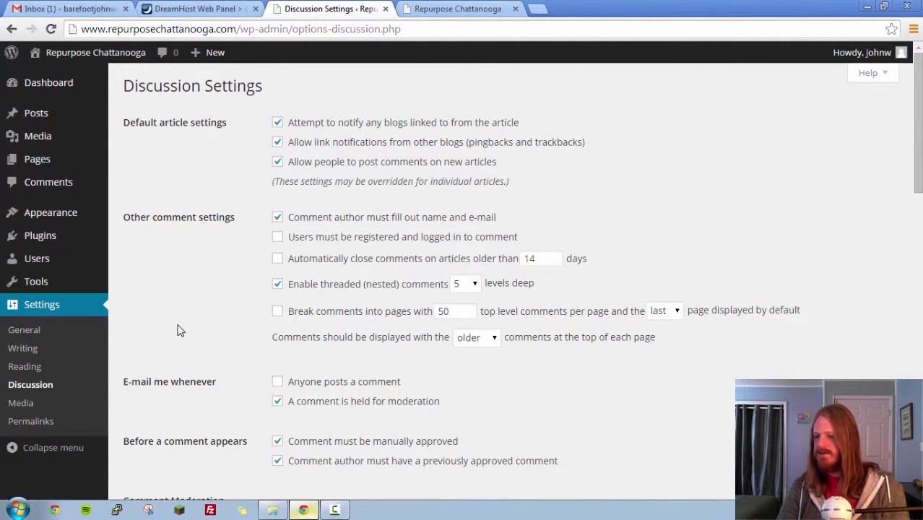
scroll(181, 331, "down", 12)
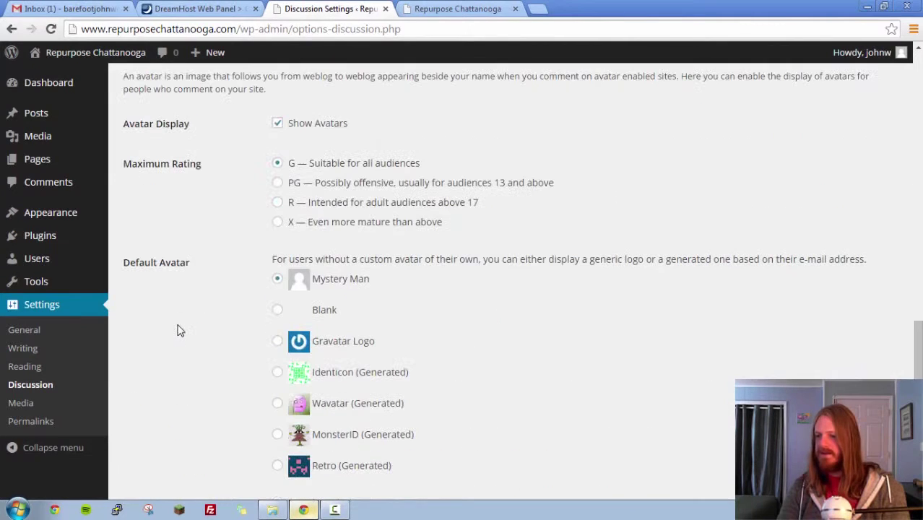
Review the media settings for thumbnail, medium and large image sizes and for organizing uploaded files.
left_click(31, 410)
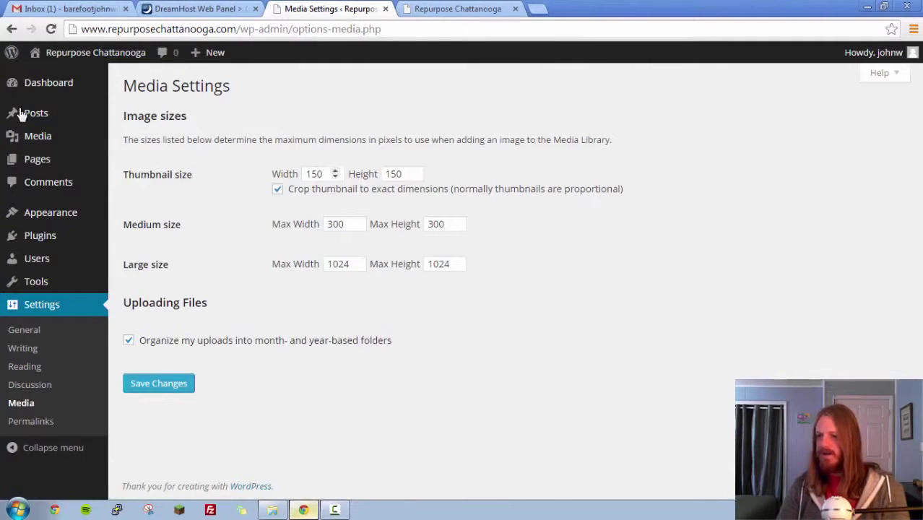
mouse_move(53, 145)
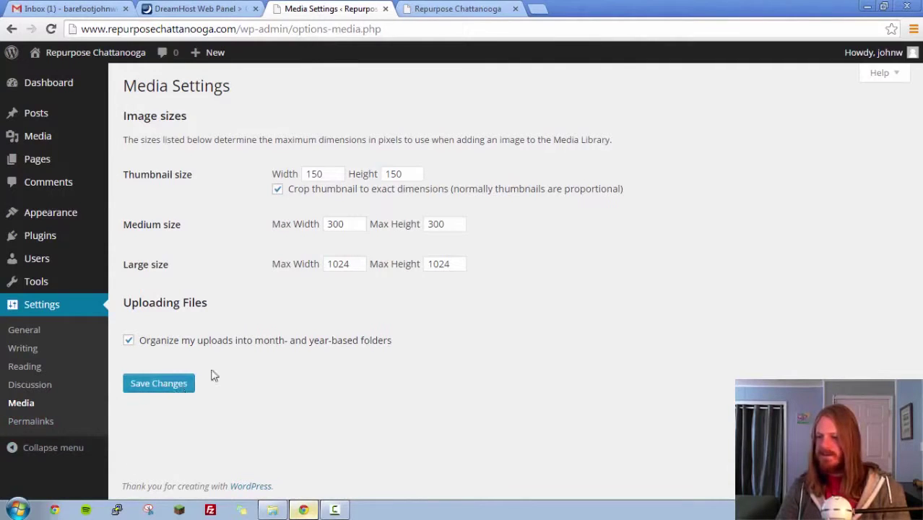
Open the permalink settings and inspect the address of the Hello world! post on the live site.
left_click(29, 426)
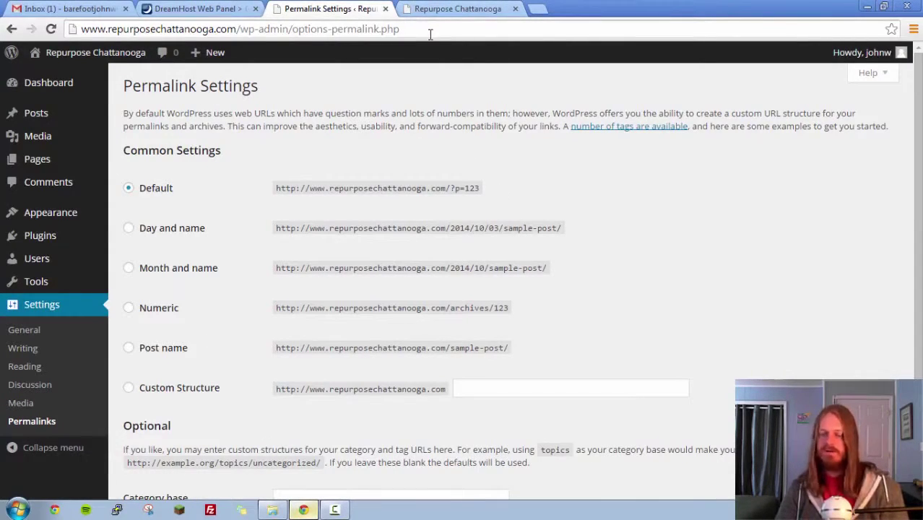
left_click(458, 10)
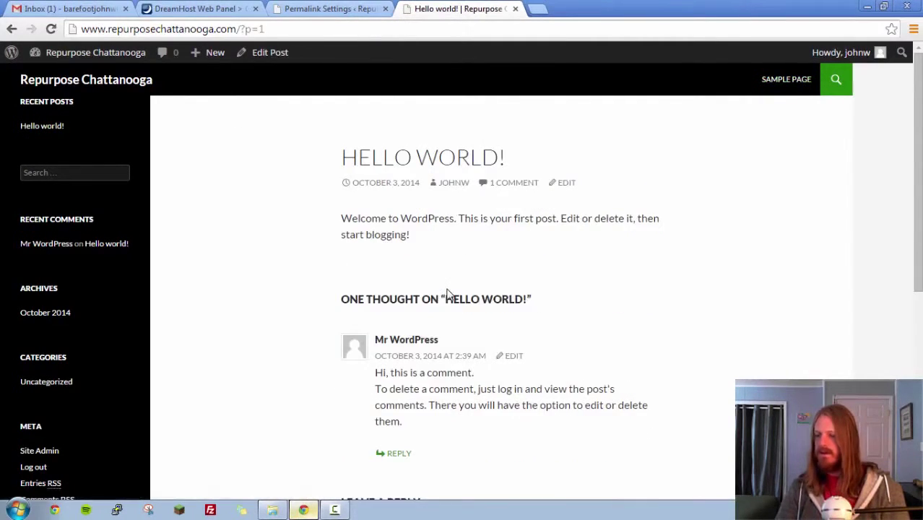
left_click(275, 34)
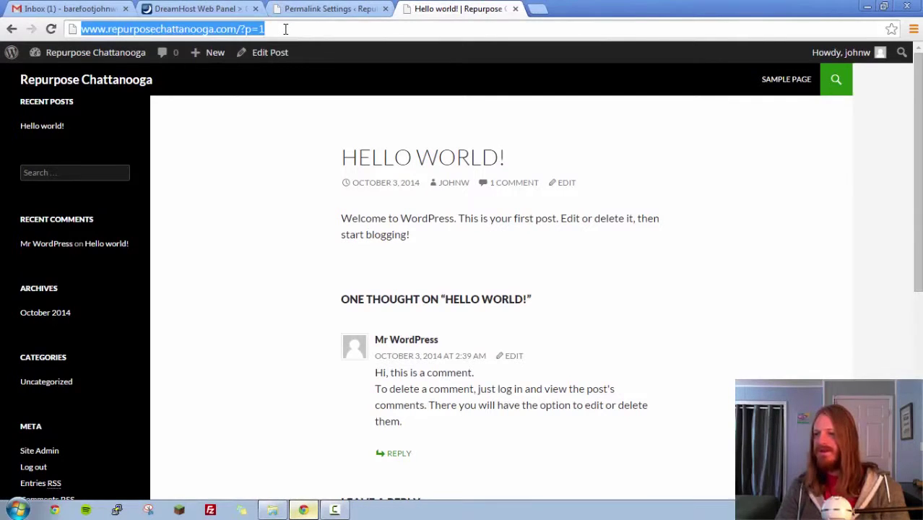
left_click(285, 29)
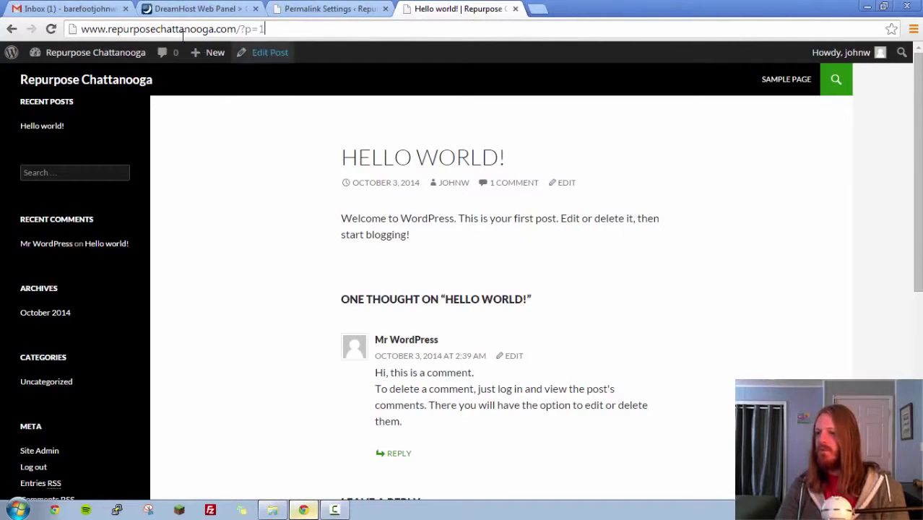
Set the permalink structure to Post name and save the change.
left_click(328, 8)
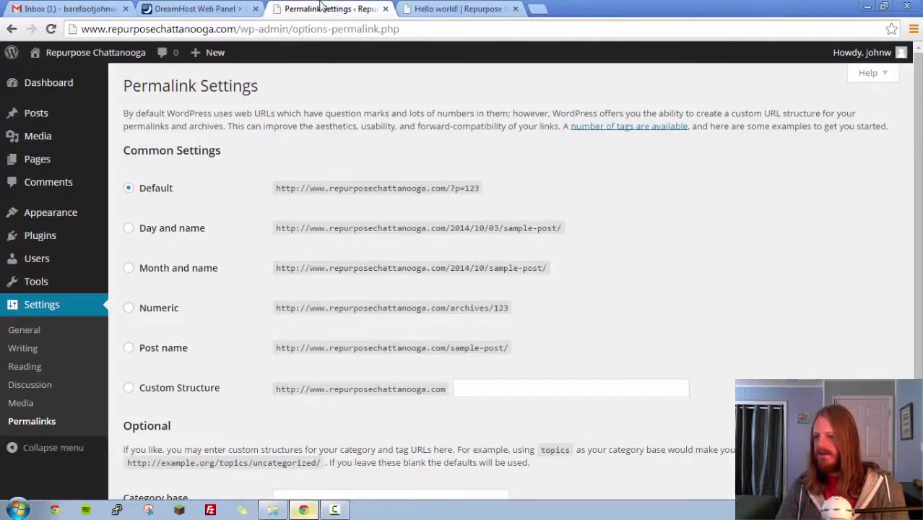
left_click(130, 351)
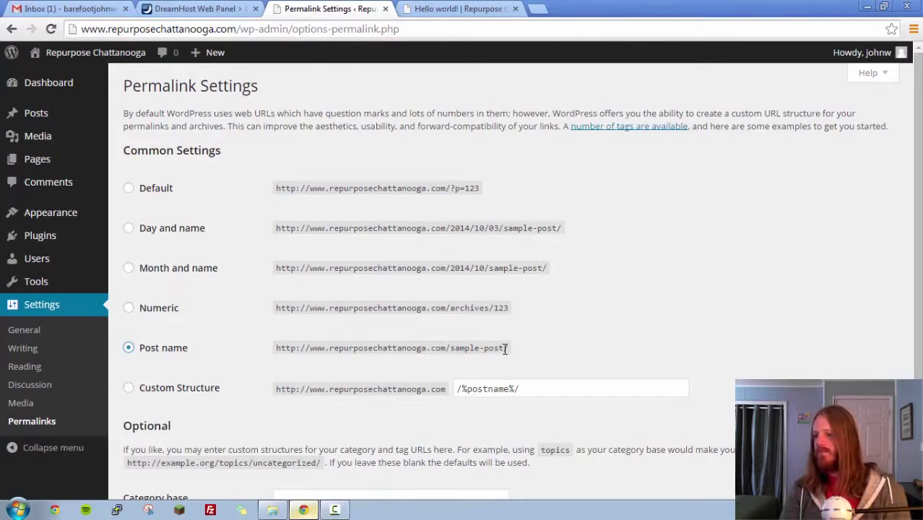
left_click(461, 8)
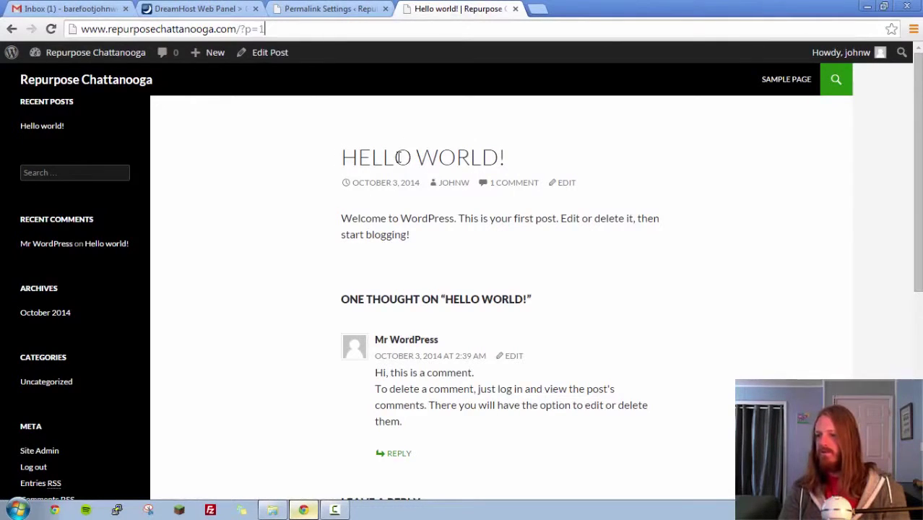
left_click(311, 10)
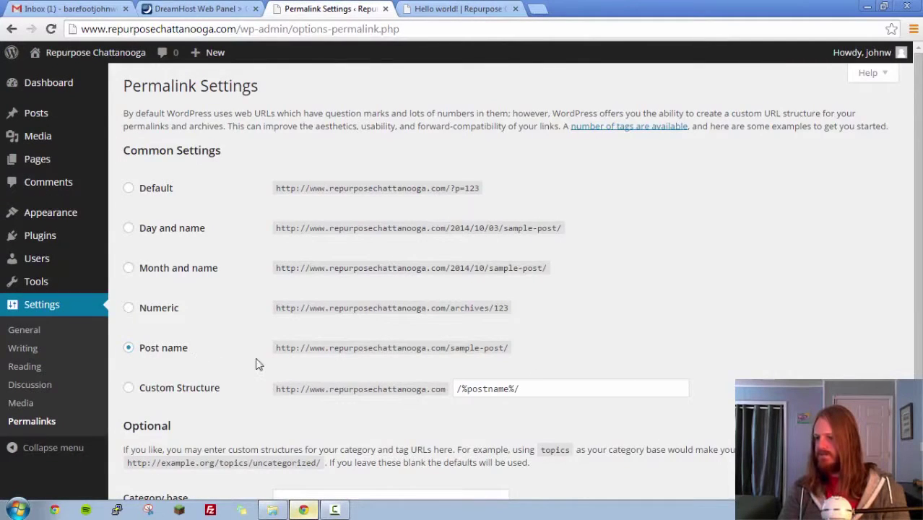
scroll(258, 365, "down", 2)
left_click(156, 432)
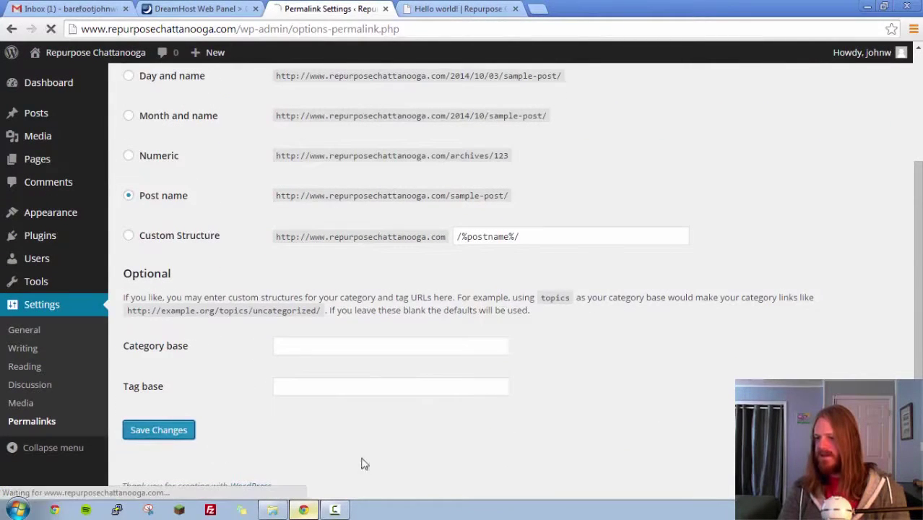
Reload the Hello world! post on the live site to check its address, and return to the permalink settings.
left_click(459, 8)
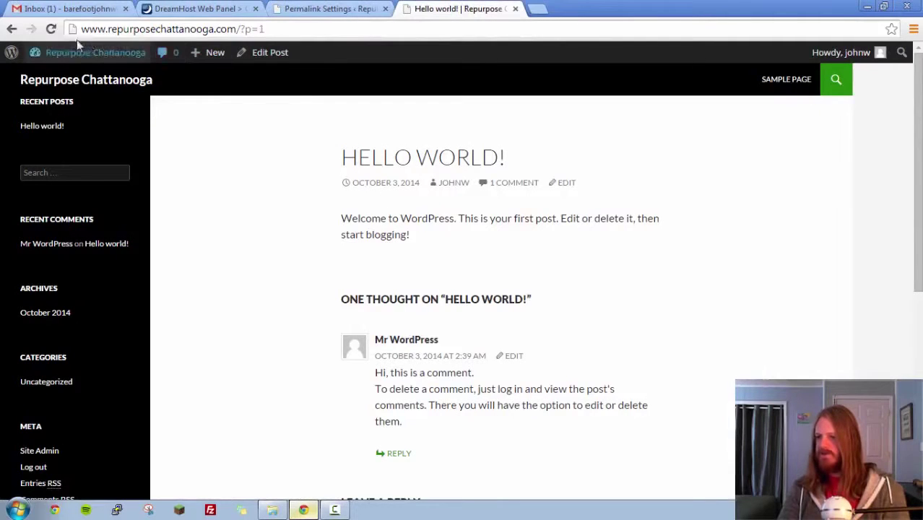
left_click(29, 29)
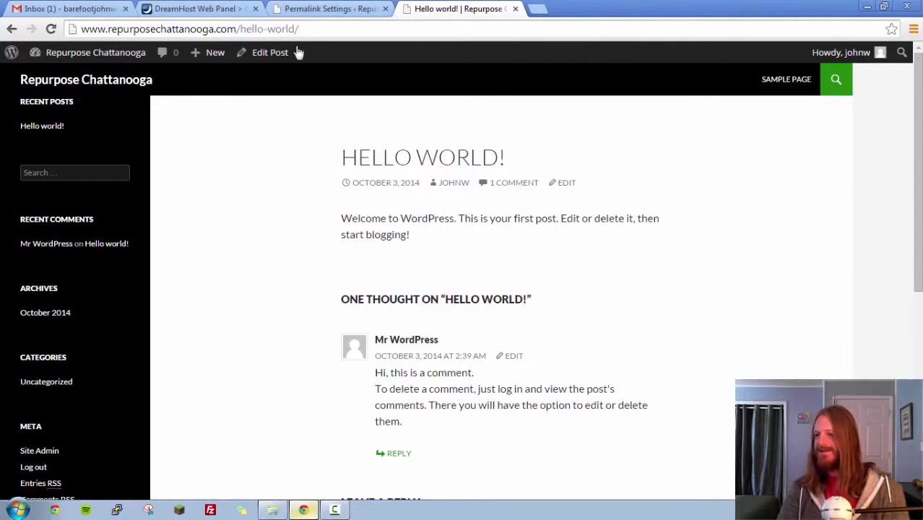
left_click(323, 10)
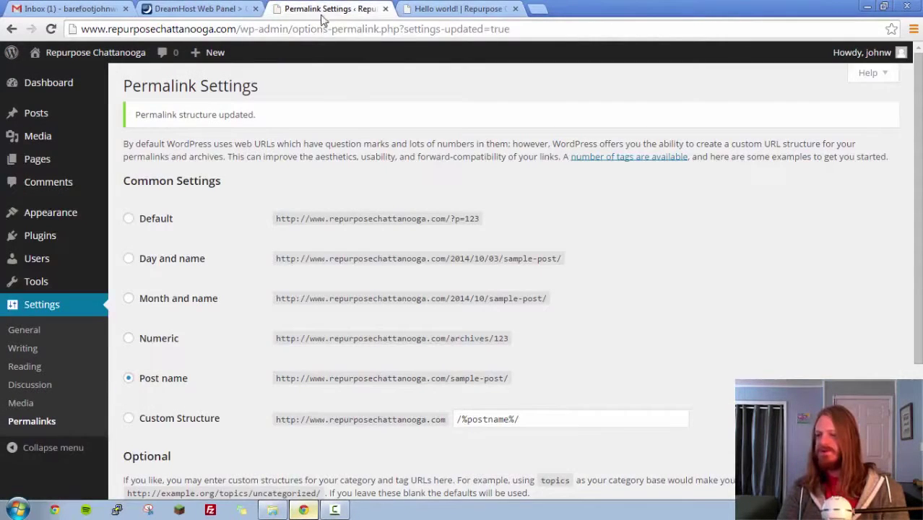